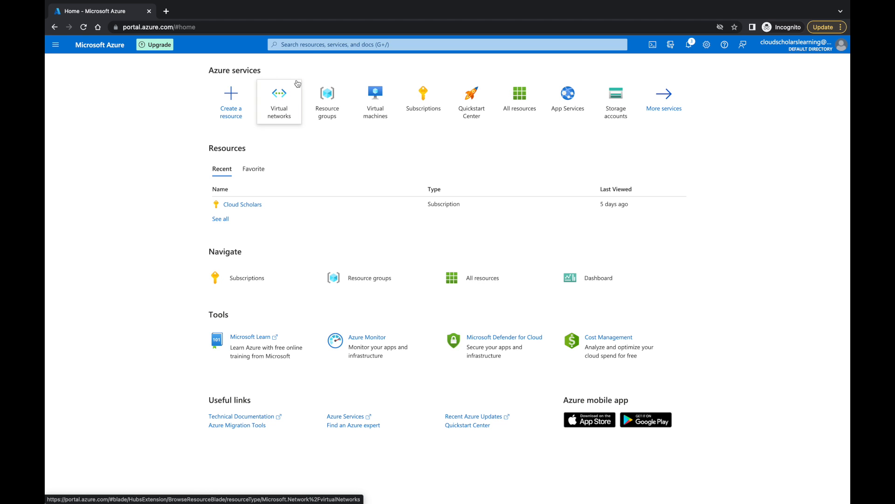
# Search for the Virtual networks service, open it, and start creating a new virtual network.
pyautogui.click(312, 45)
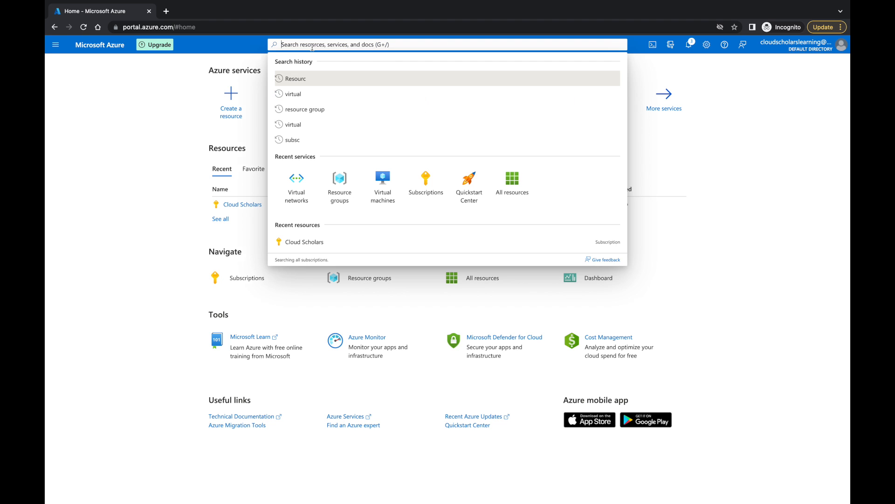
pyautogui.write('virtua')
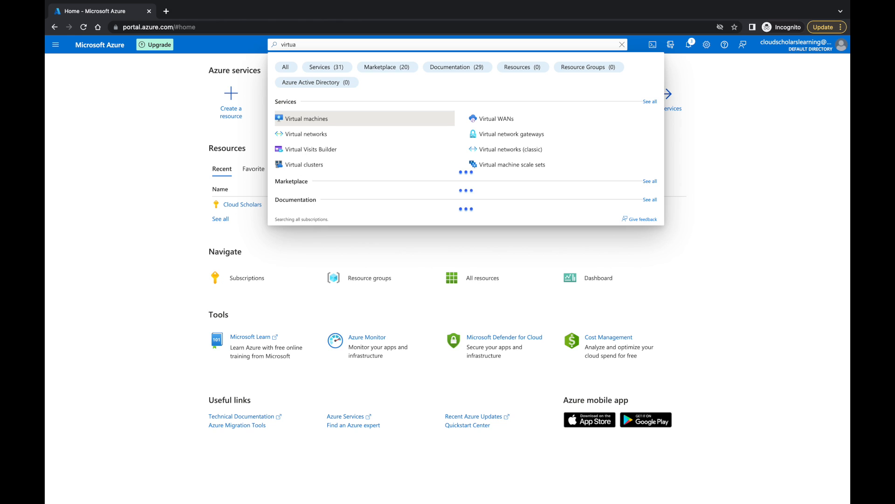
pyautogui.click(306, 134)
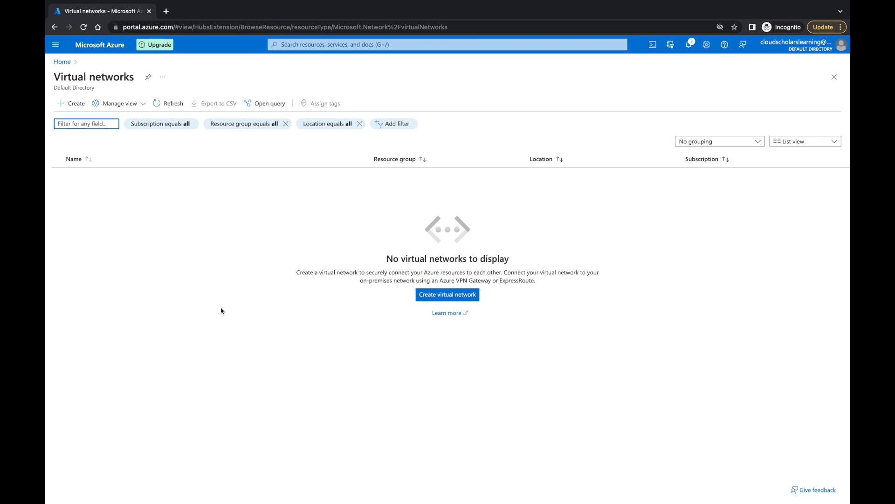
pyautogui.click(72, 104)
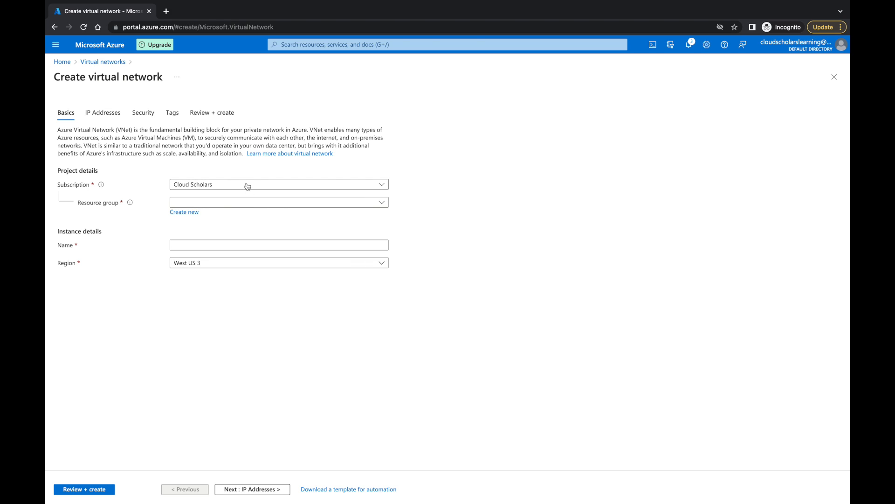
# Assign the new virtual network to resource group RG-WestUS and name it VN-WESTUS.
pyautogui.click(380, 202)
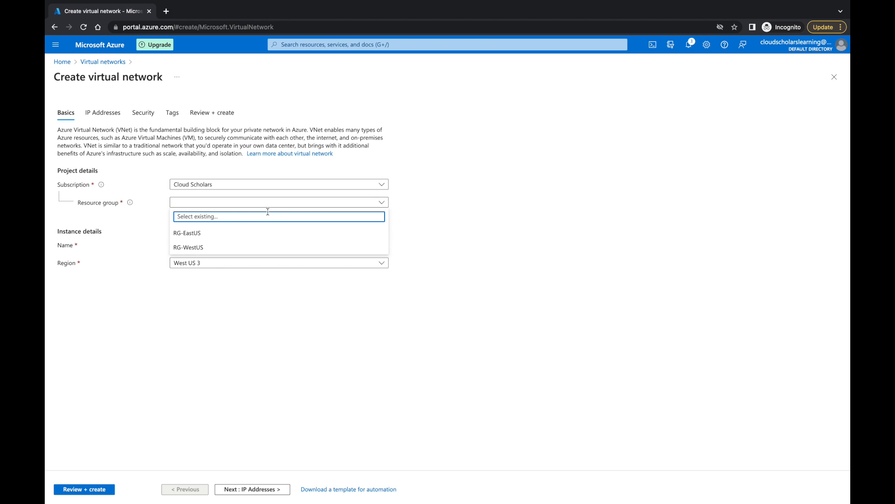
pyautogui.click(206, 248)
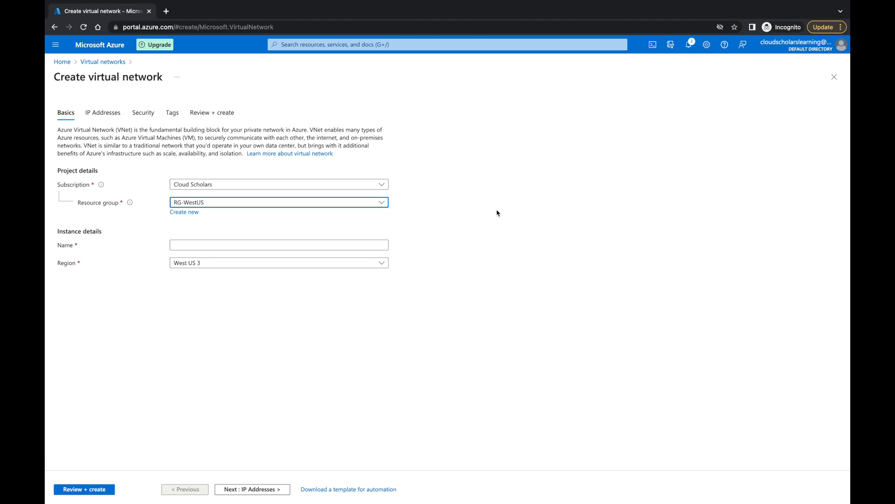
pyautogui.press('Tab')
pyautogui.press('Tab')
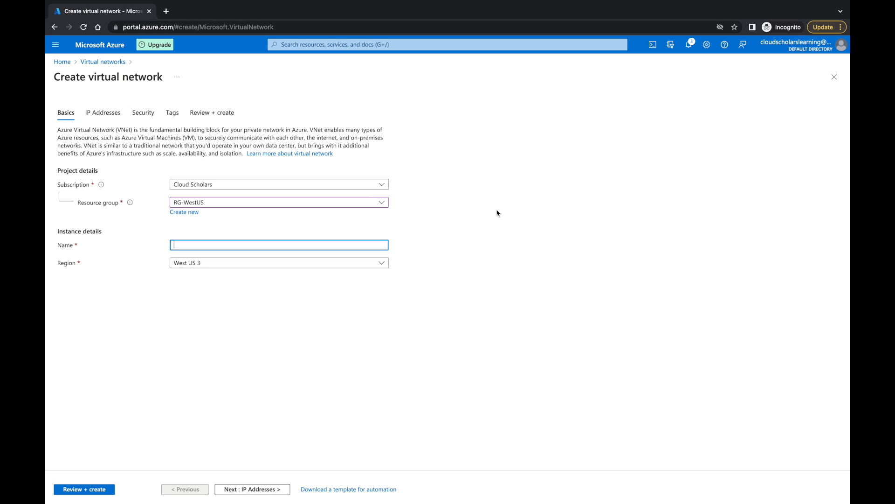
pyautogui.write('VN-W')
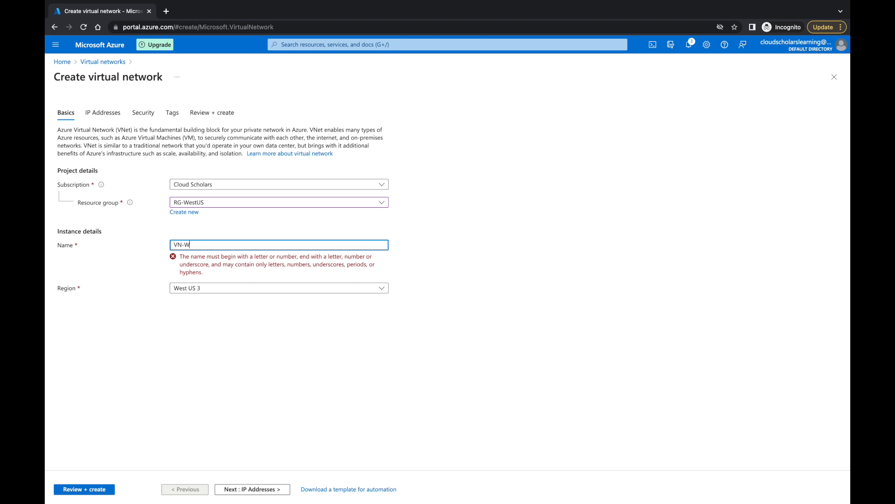
pyautogui.write('ESTUS')
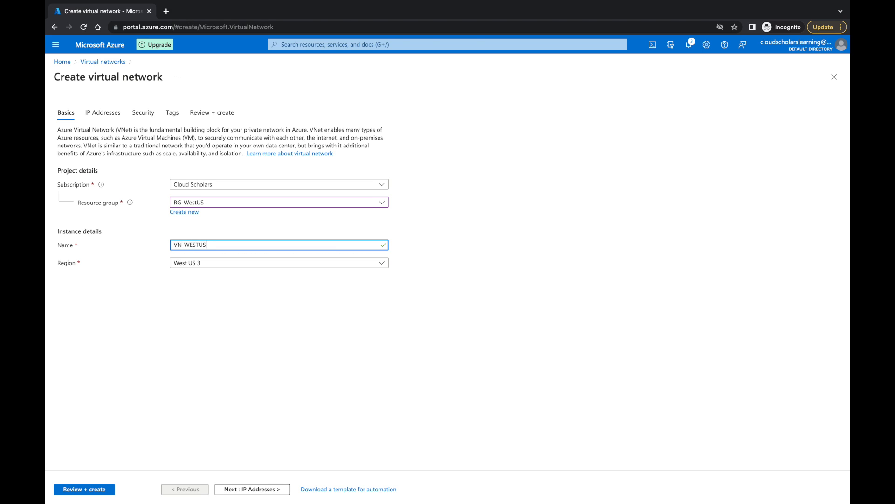
pyautogui.write('-VM')
pyautogui.press('BackSpace')
pyautogui.press('BackSpace')
# Set the virtual network's IPv4 address space to 10.22.0.0/16.
pyautogui.click(249, 487)
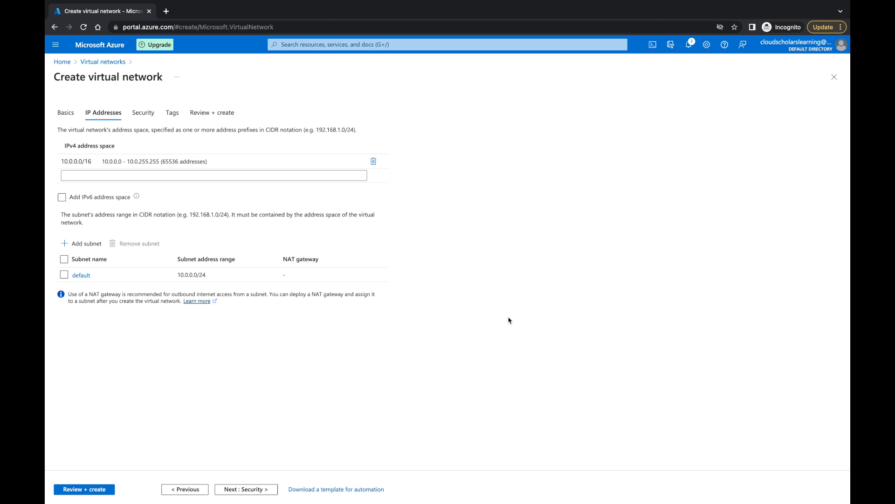
pyautogui.click(92, 161)
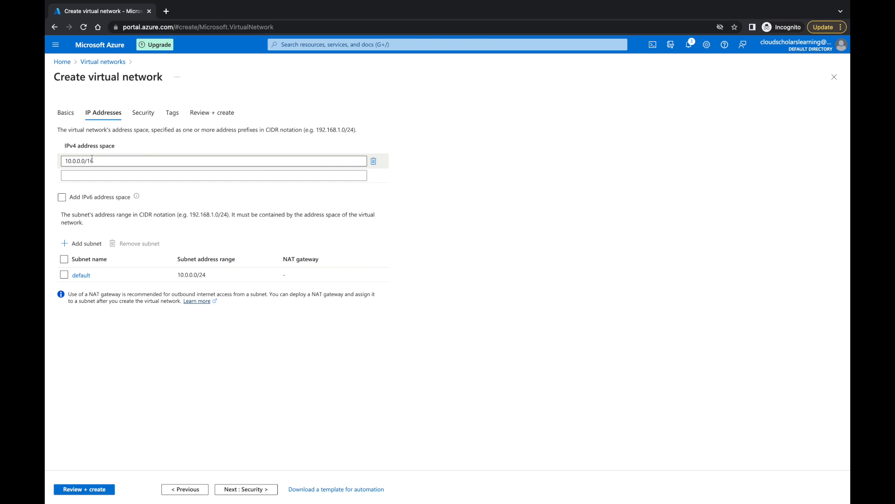
pyautogui.click(76, 160)
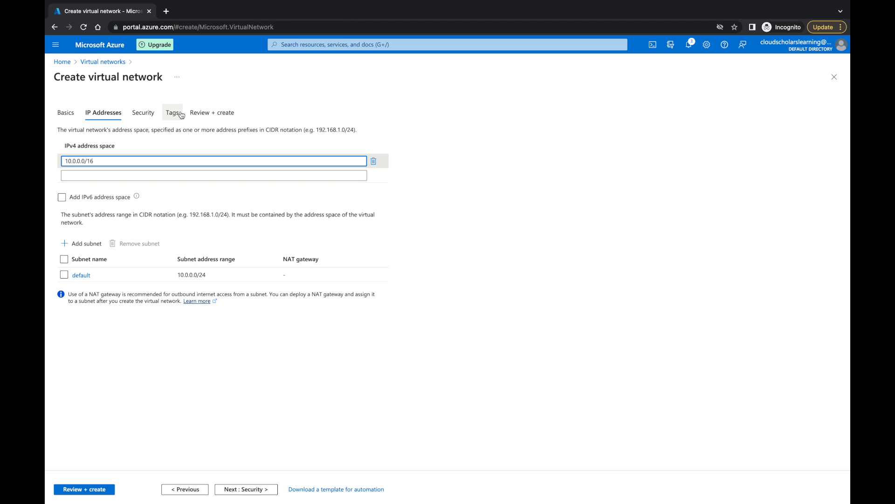
pyautogui.press('BackSpace')
pyautogui.press('BackSpace')
pyautogui.write('22')
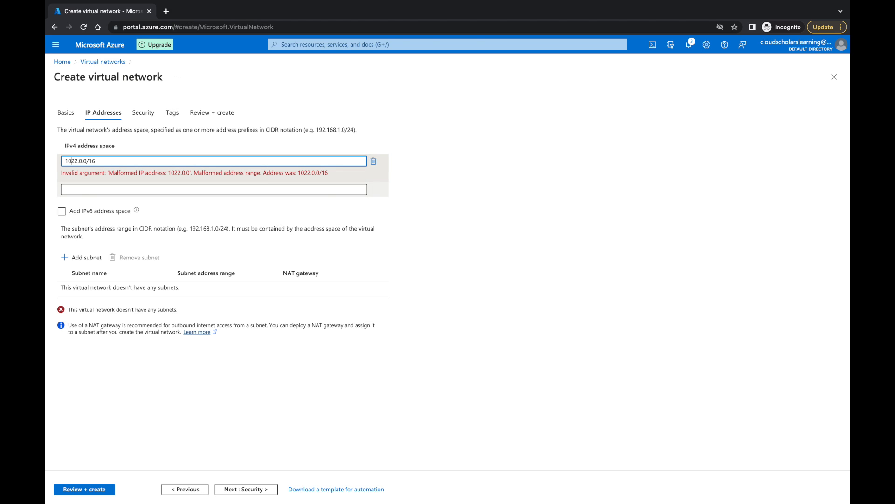
pyautogui.write('.')
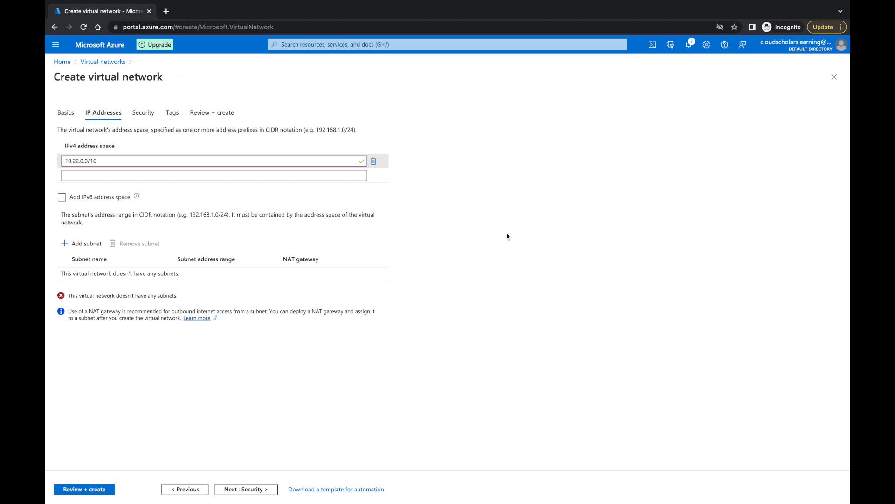
# Add a subnet named SB-WESTUS-VM with address range 10.22.4.0/24 and no service endpoints.
pyautogui.click(83, 247)
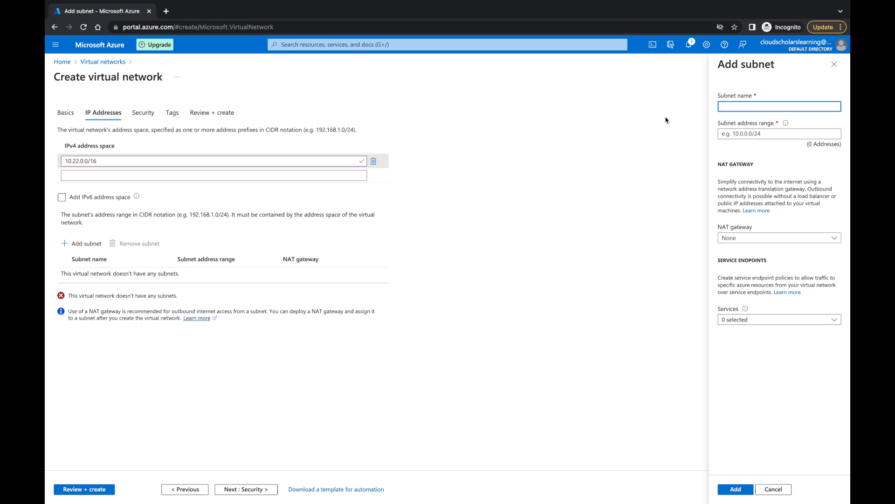
pyautogui.write('SB-WESTUS-VM')
pyautogui.click(744, 134)
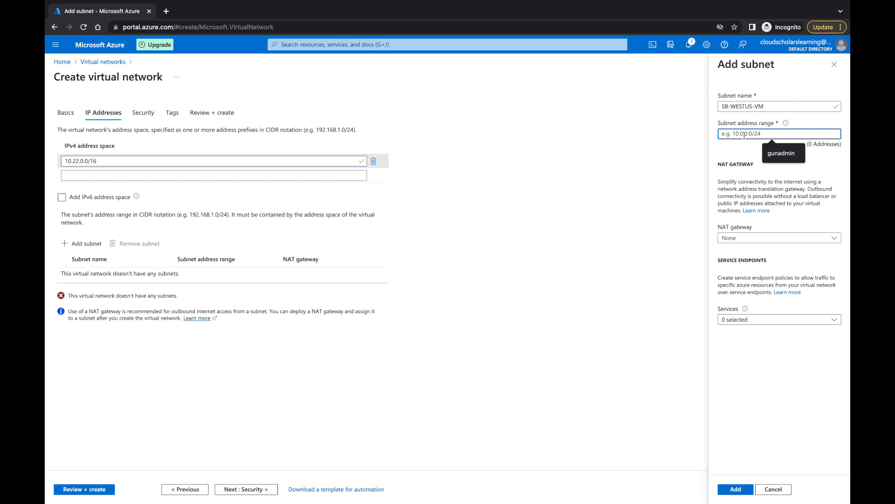
pyautogui.write('10.')
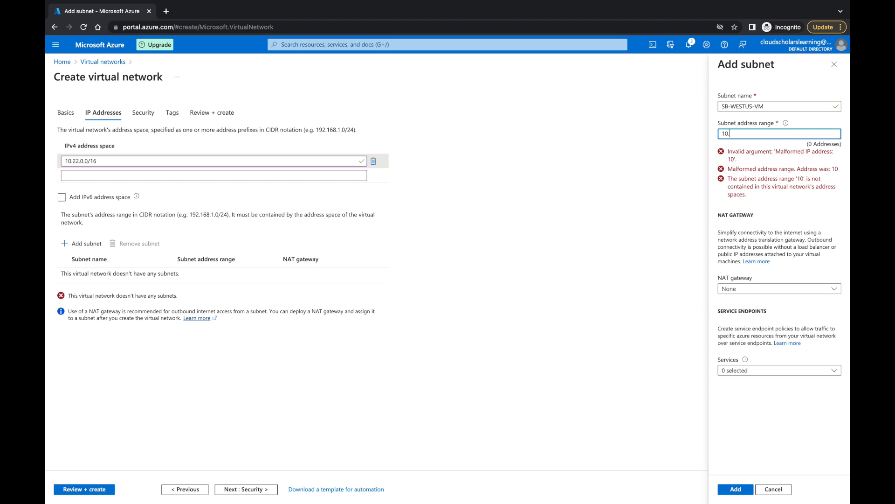
pyautogui.write('22.4')
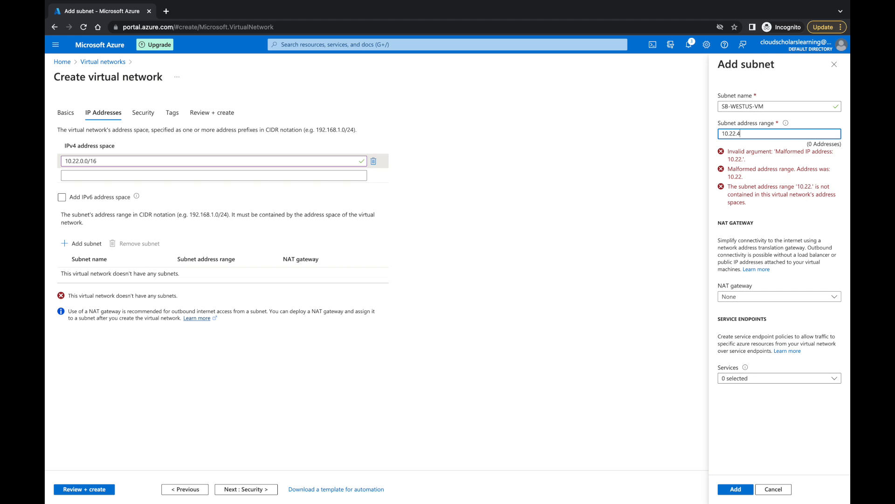
pyautogui.write('.0')
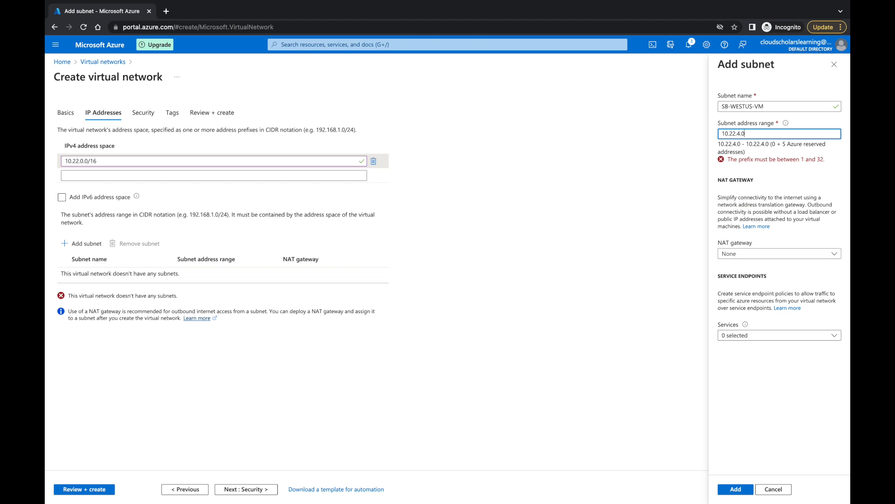
pyautogui.write('/24')
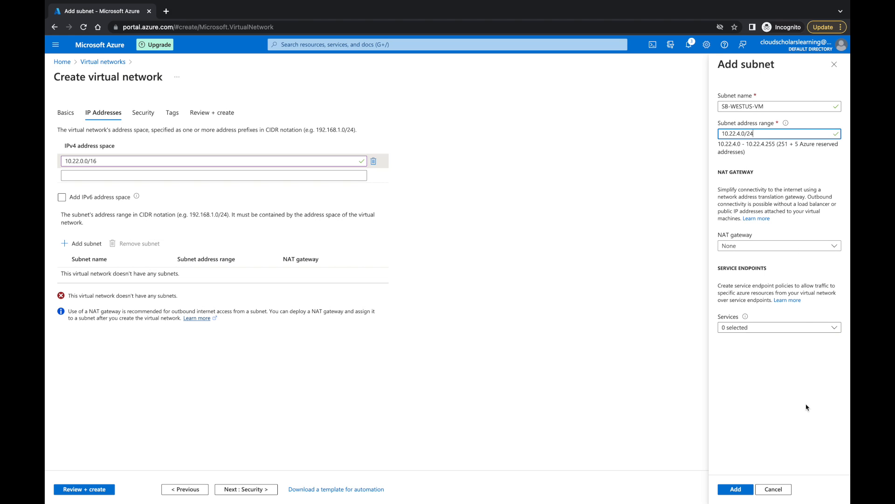
pyautogui.click(778, 328)
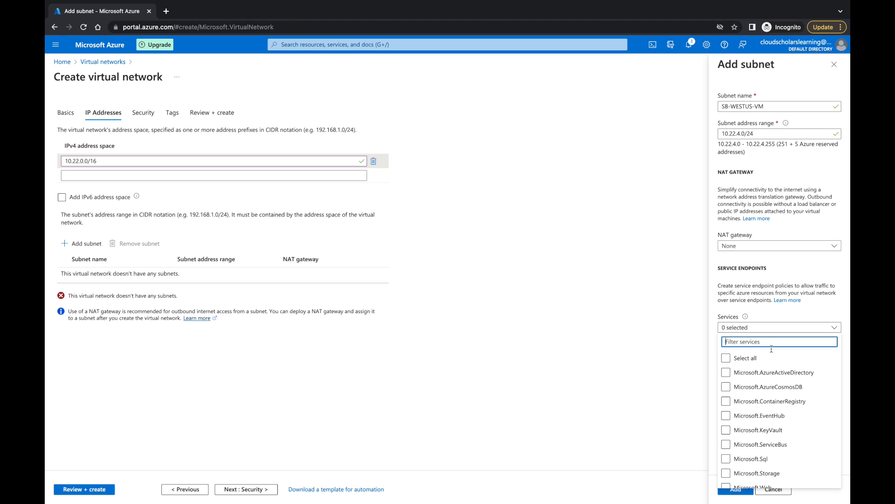
pyautogui.click(764, 414)
pyautogui.click(773, 318)
pyautogui.click(738, 489)
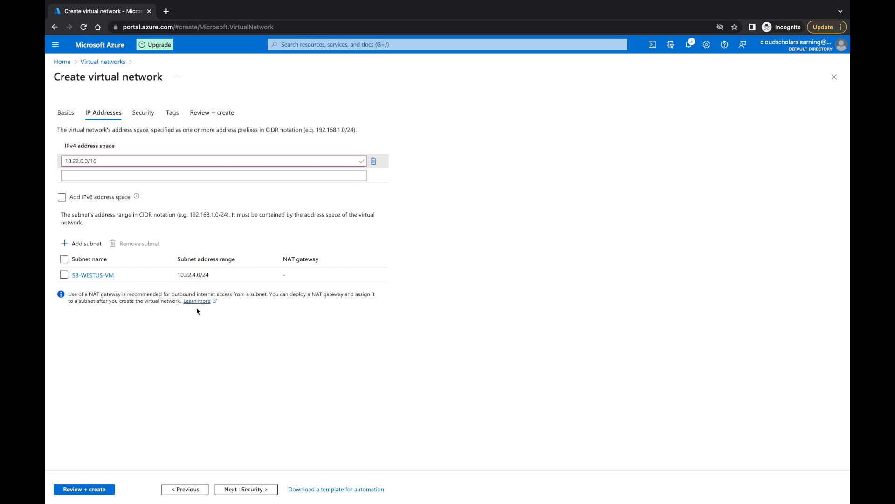
# Add a second subnet named SB-WESTUS-DC with address range 10.22.5.0/24.
pyautogui.click(78, 246)
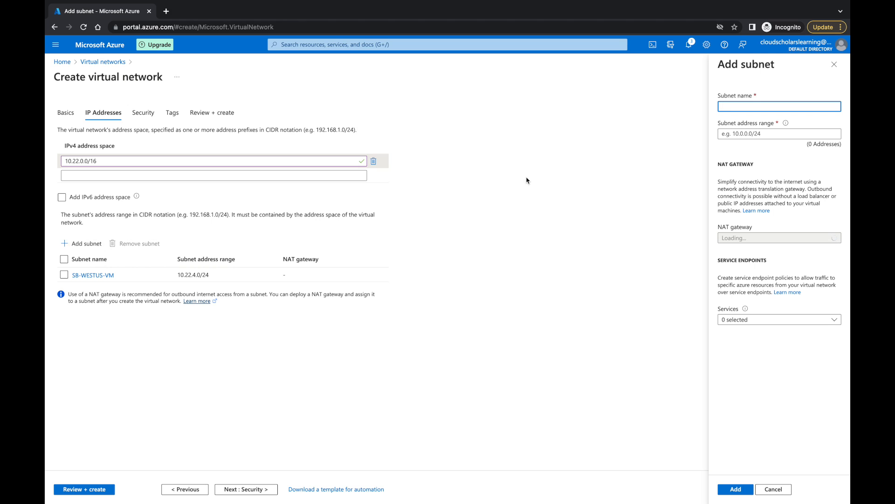
pyautogui.write('S')
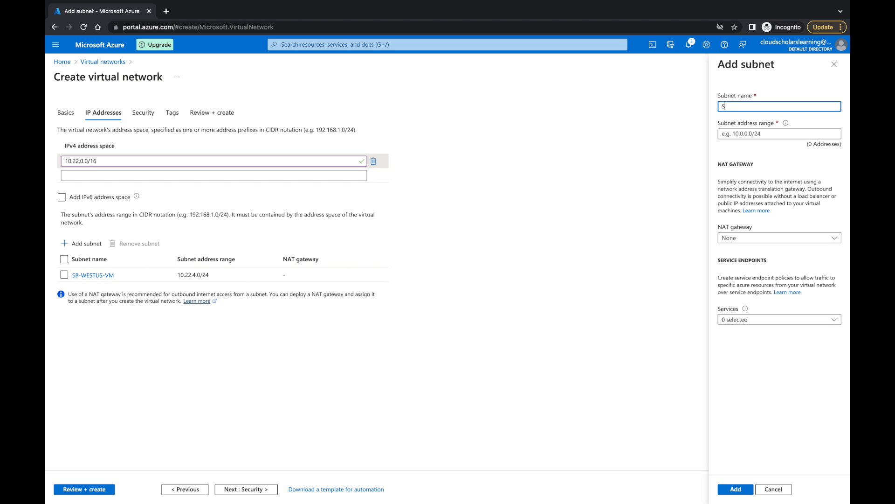
pyautogui.write('B-WESTUS-DC')
pyautogui.click(739, 132)
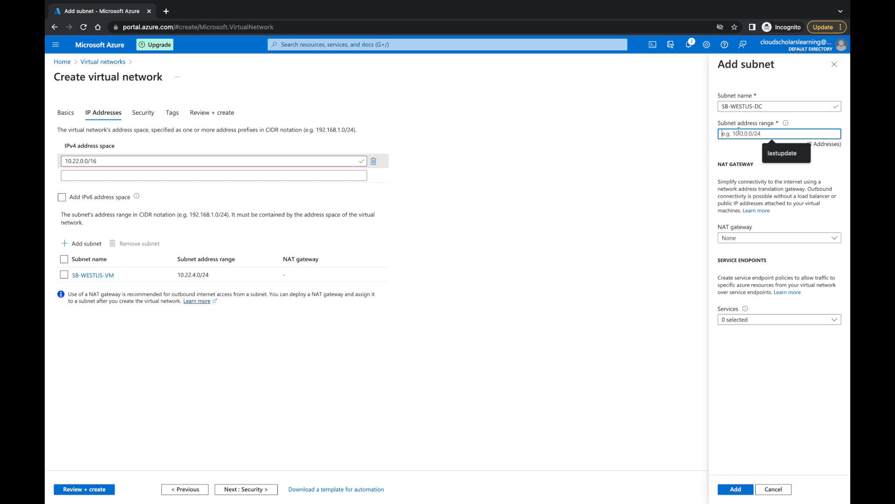
pyautogui.write('10.')
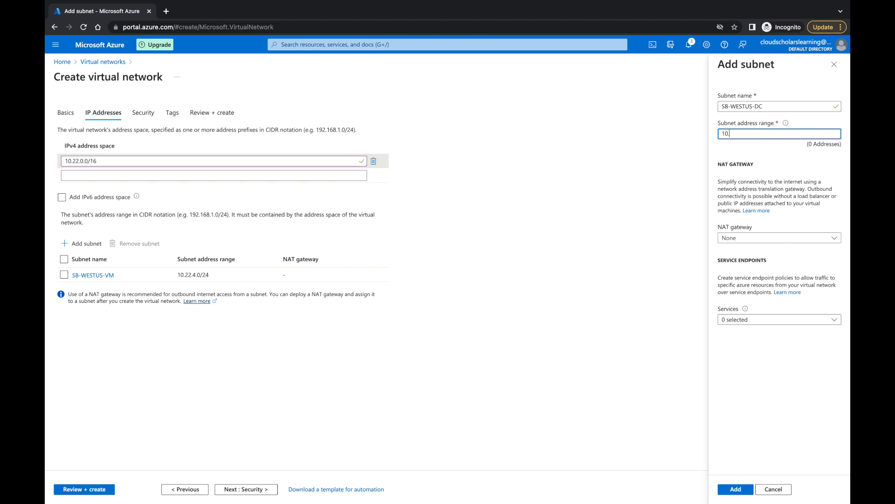
pyautogui.write('22.5.')
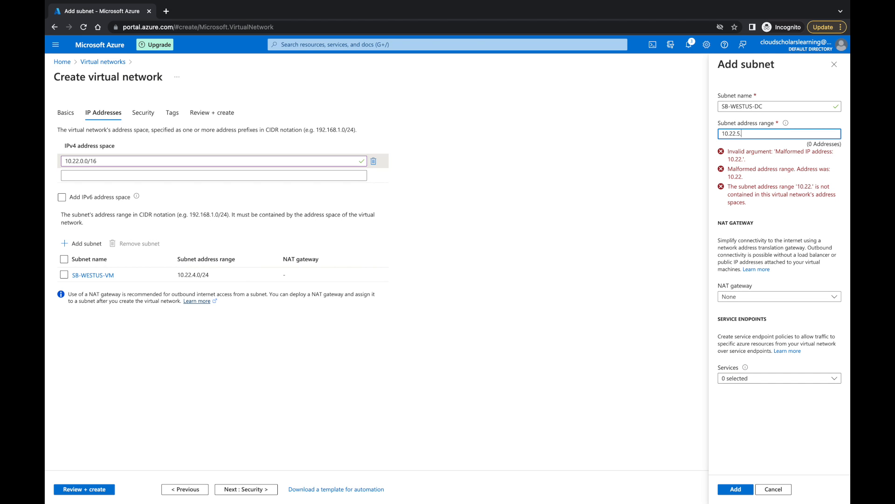
pyautogui.write('0/24')
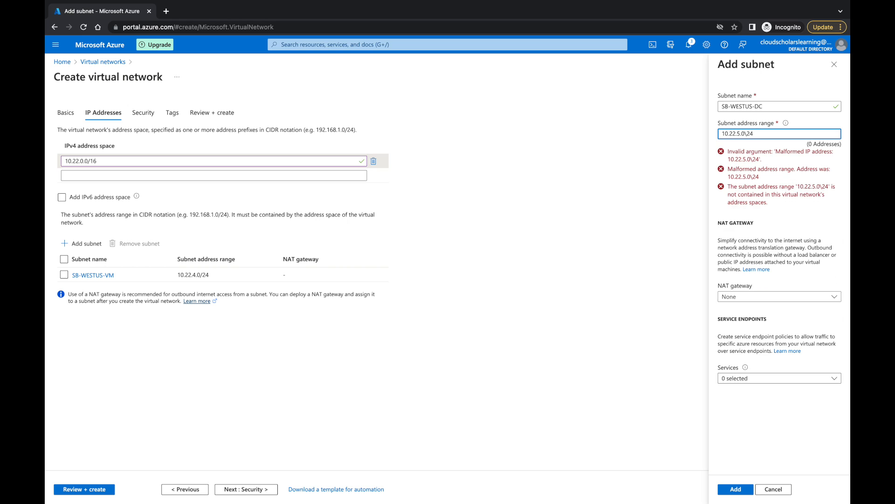
pyautogui.press('BackSpace')
pyautogui.press('BackSpace')
pyautogui.write('/24')
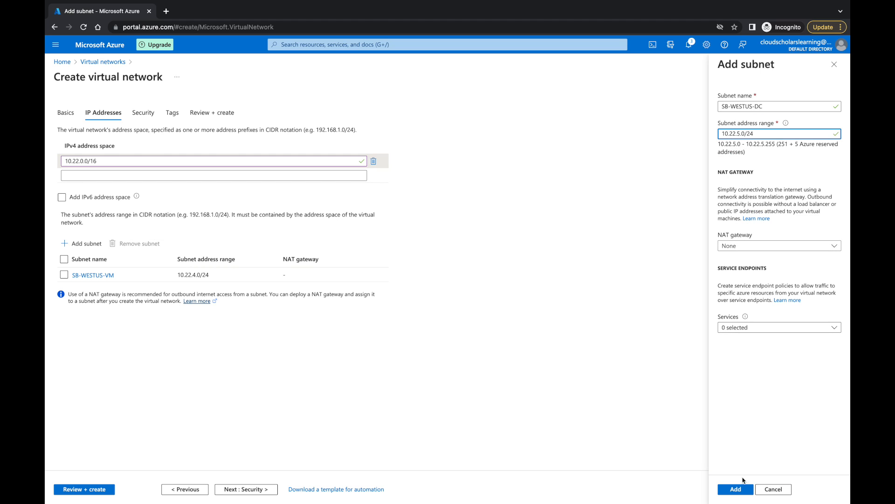
pyautogui.click(736, 489)
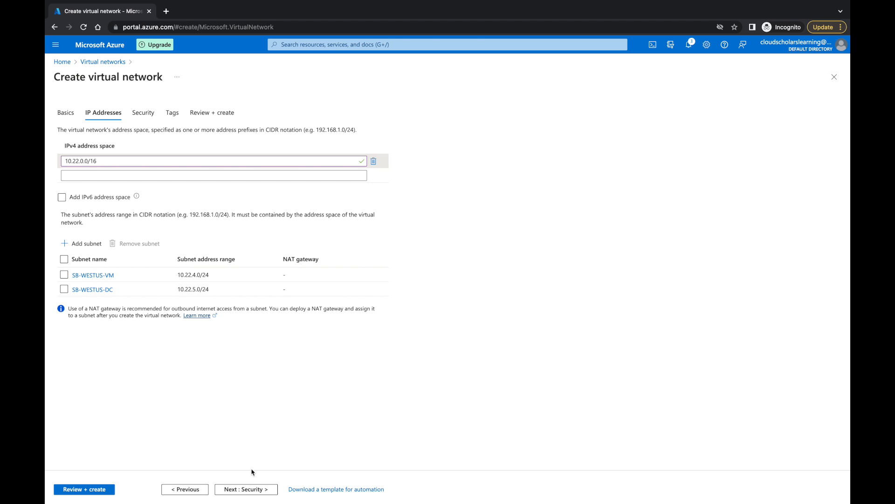
# Keep the default security settings, leave tags empty, and create the virtual network after review.
pyautogui.click(246, 488)
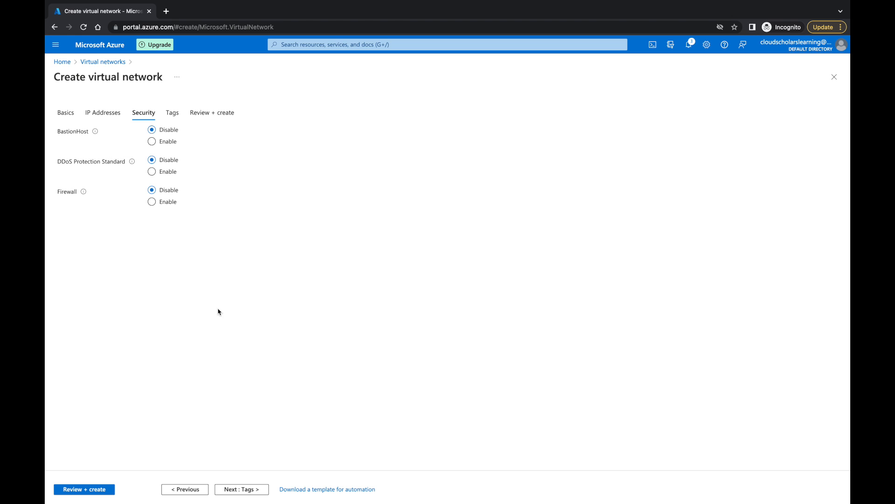
pyautogui.moveTo(95, 133)
pyautogui.moveTo(133, 164)
pyautogui.click(239, 489)
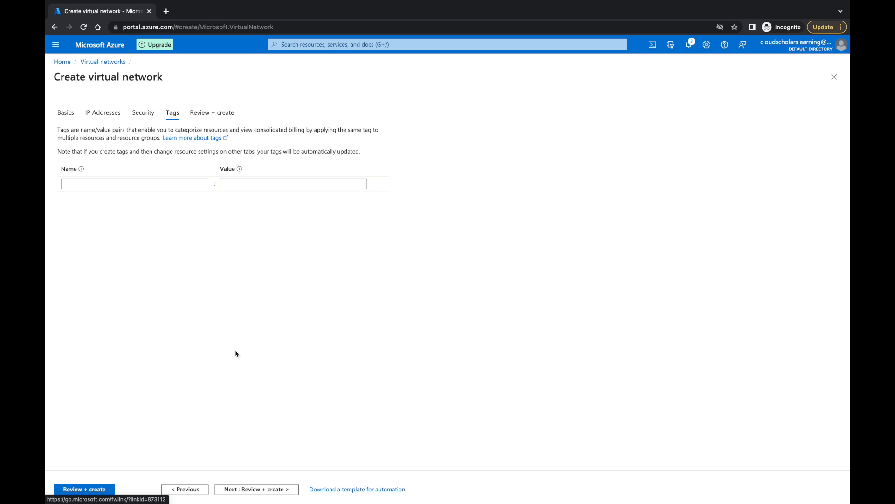
pyautogui.click(226, 487)
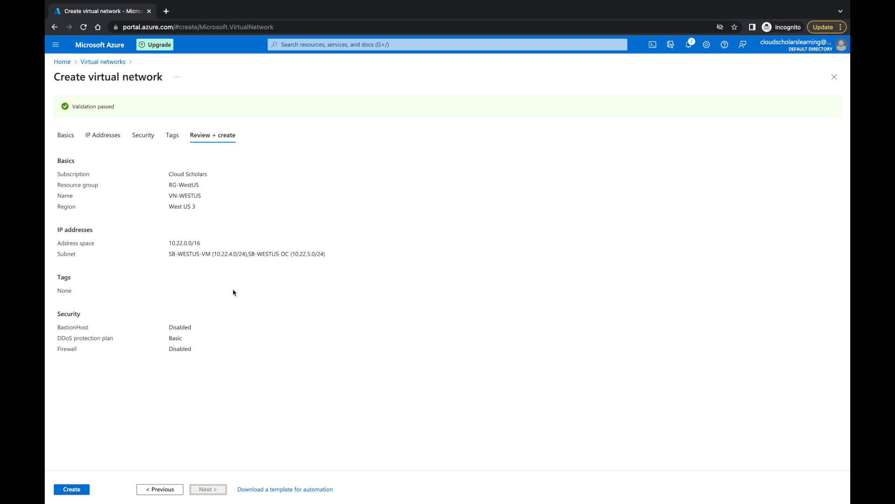
pyautogui.click(72, 489)
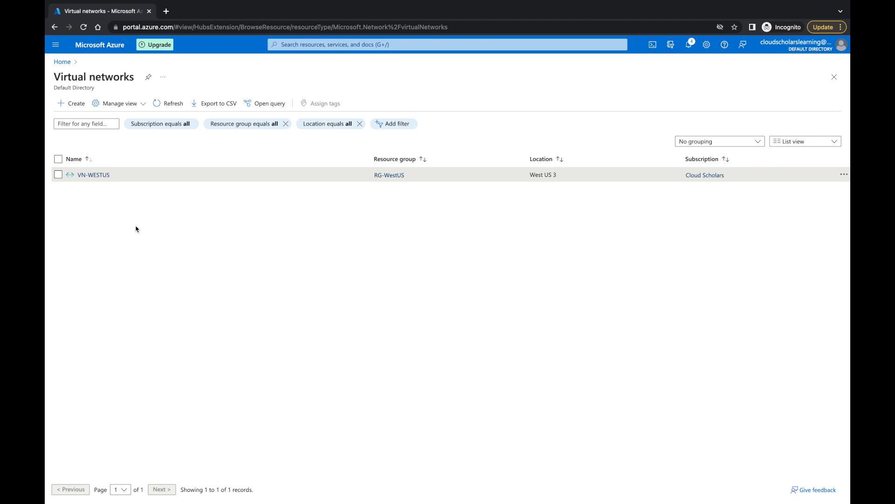
# Open the VN-WESTUS virtual network and view its connected devices.
pyautogui.click(93, 175)
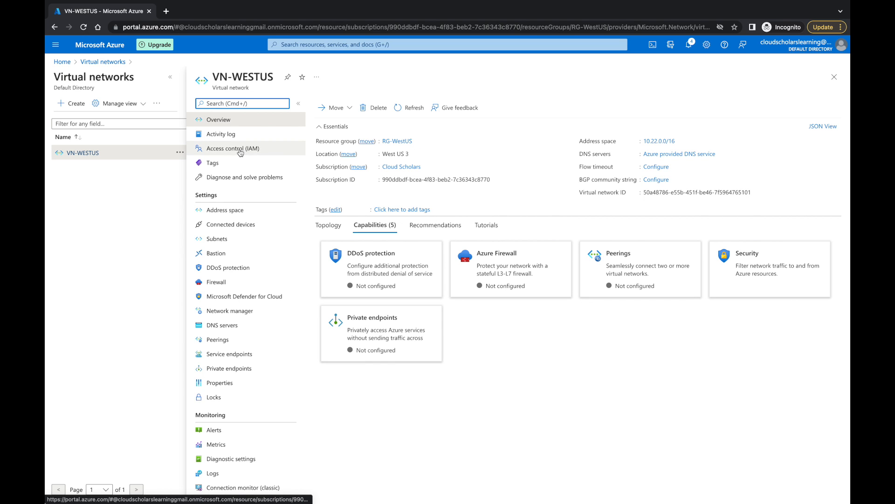
pyautogui.click(243, 225)
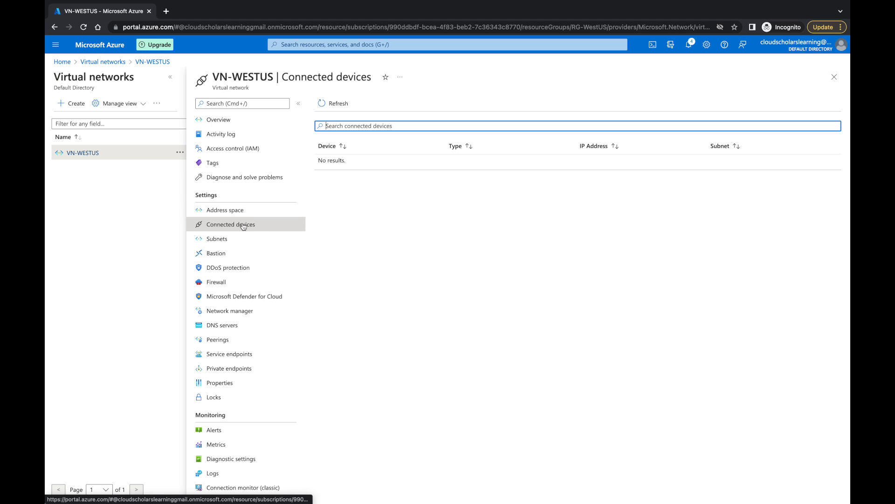